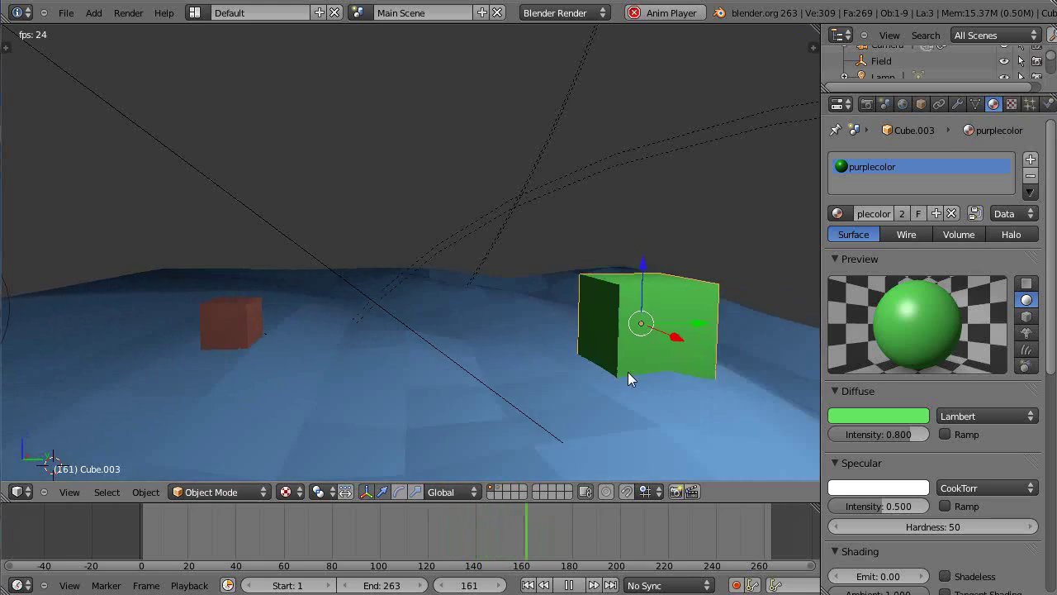
Stop the animation playback and clear the parent of the large green cube
key(Escape)
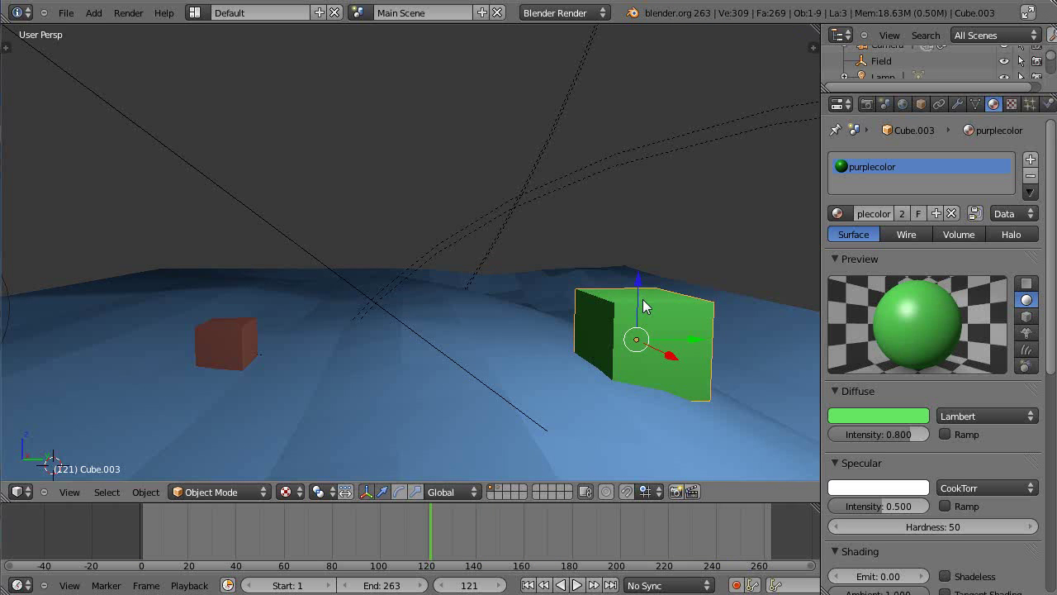
key(alt+p)
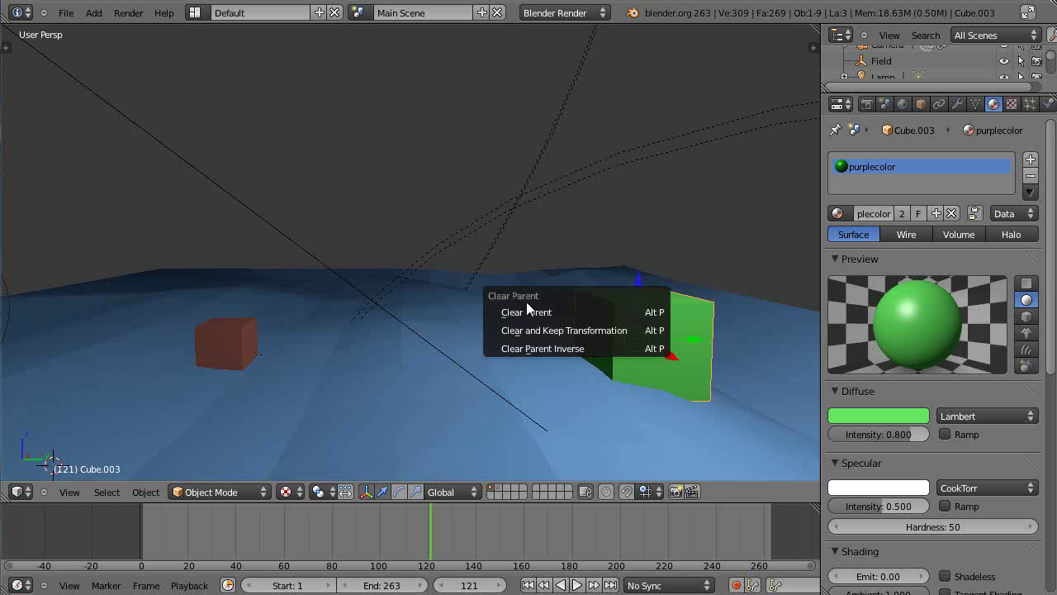
click(515, 314)
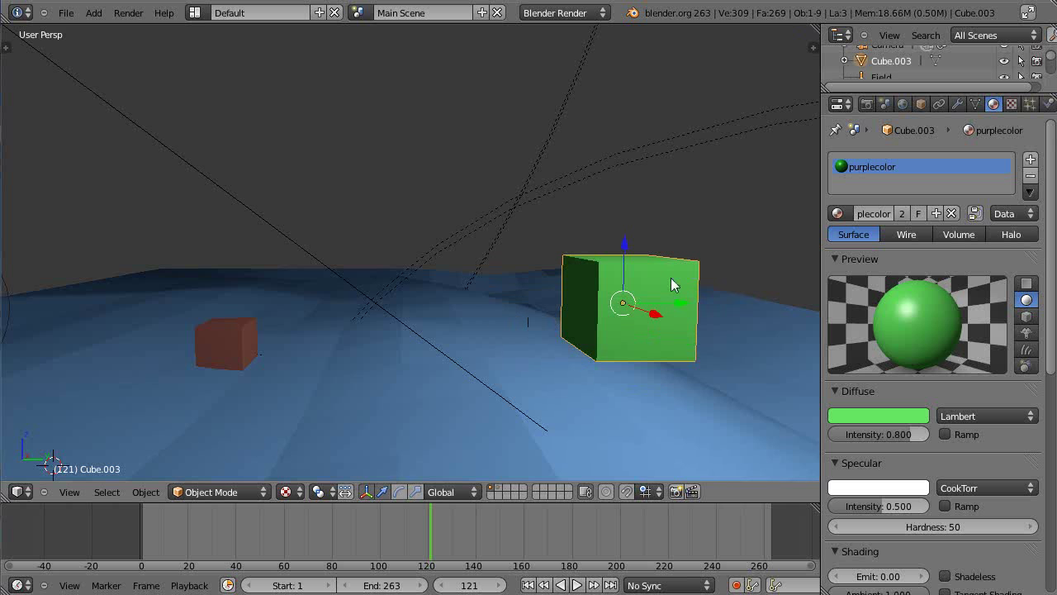
Make three vertices of the blue water plane the vertex parent of the green cube and play the animation from the start
middle_drag(647, 360, 522, 379)
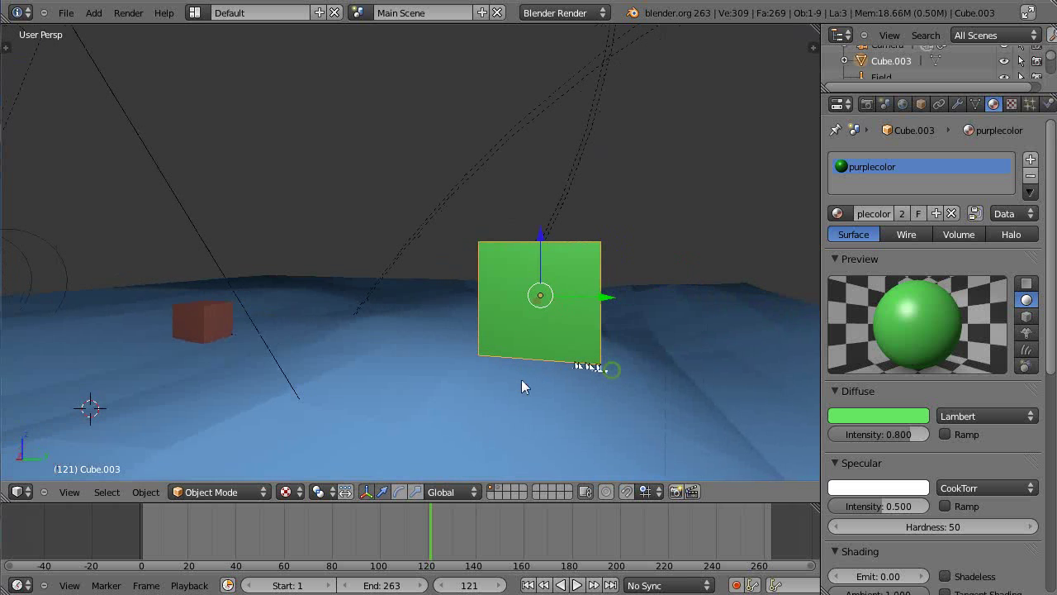
right_click(576, 408)
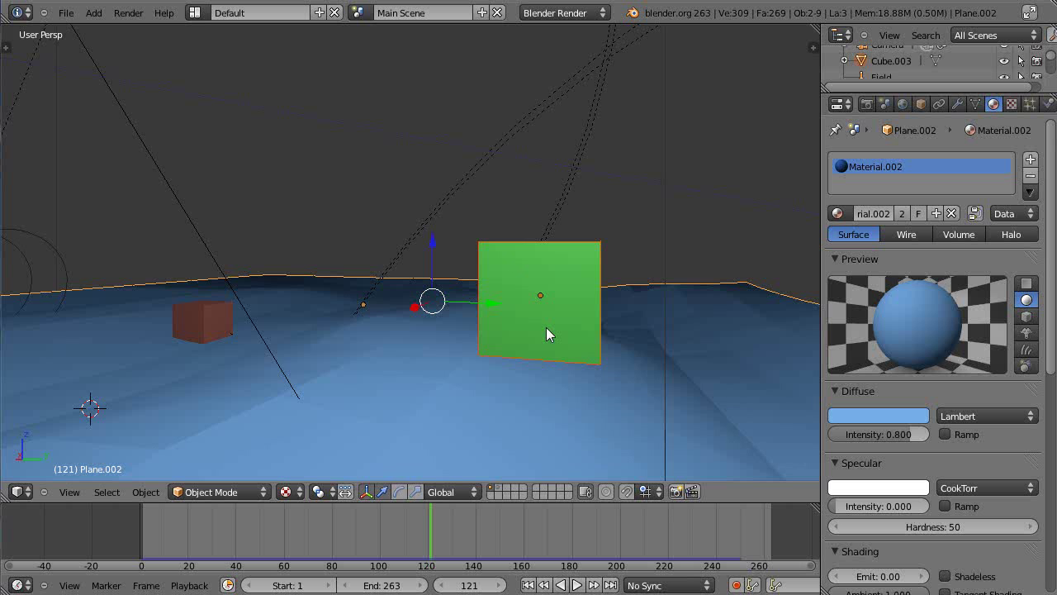
key(Tab)
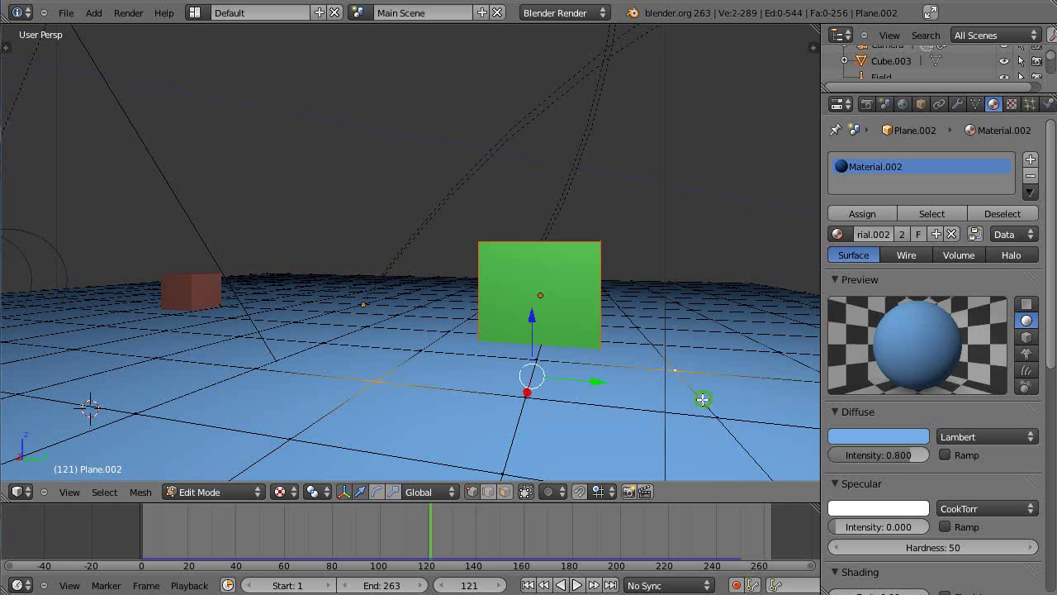
middle_drag(703, 399, 628, 417)
middle_drag(555, 338, 492, 394)
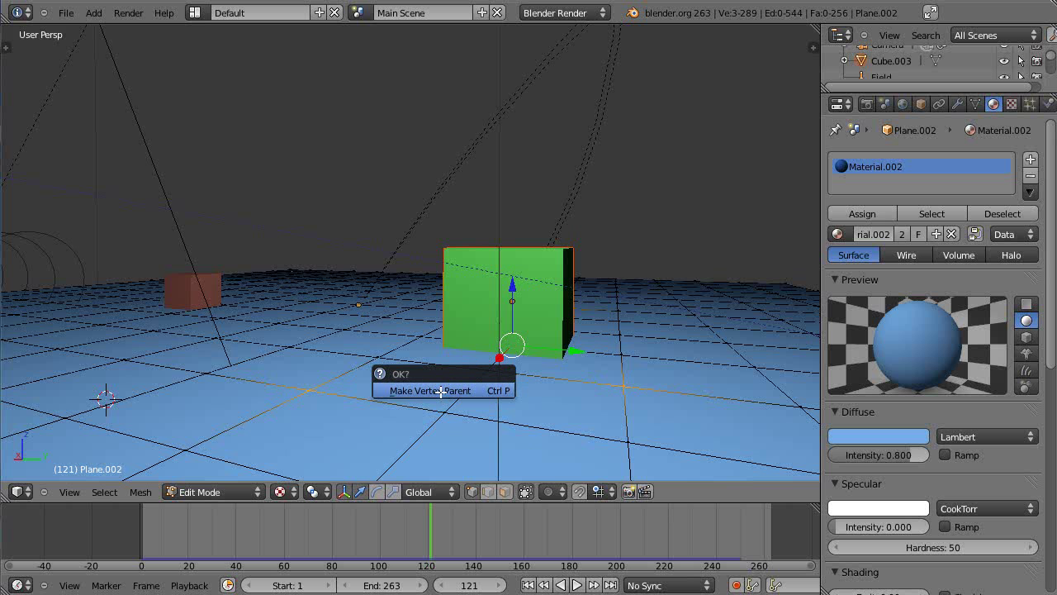
click(441, 391)
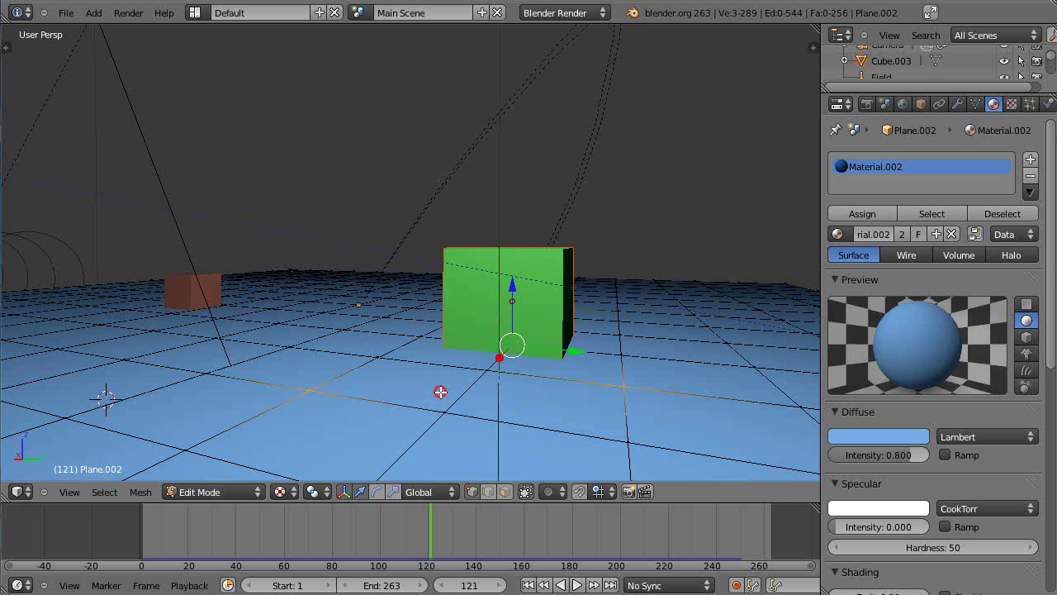
key(Tab)
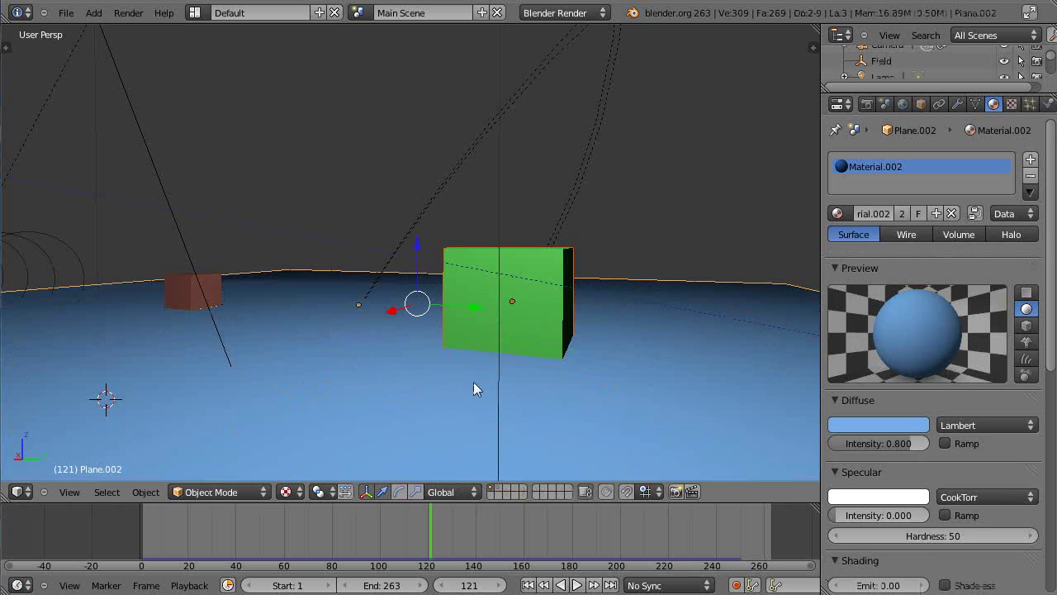
key(alt+a)
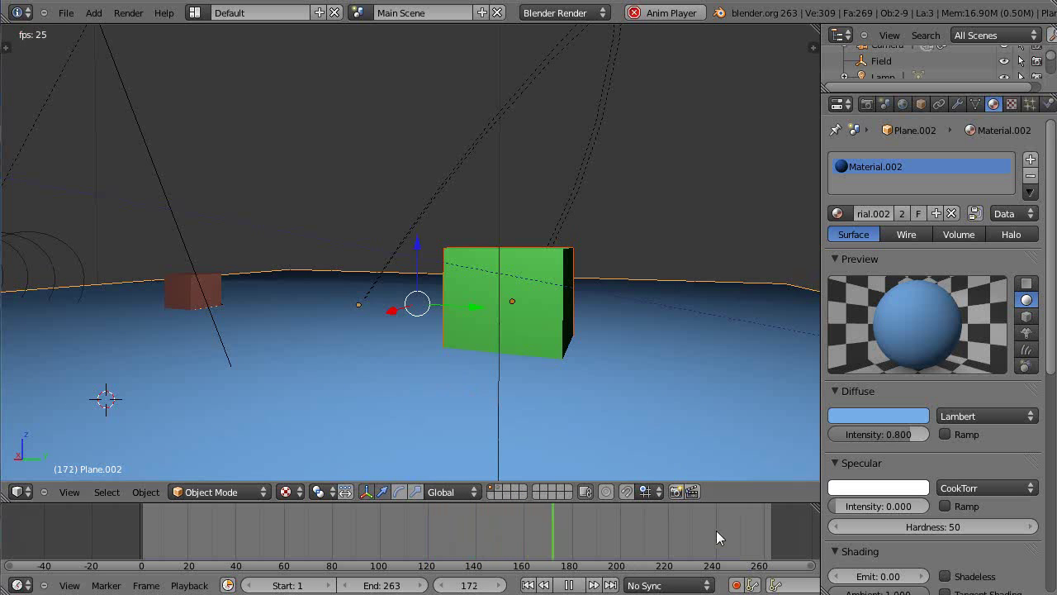
click(142, 522)
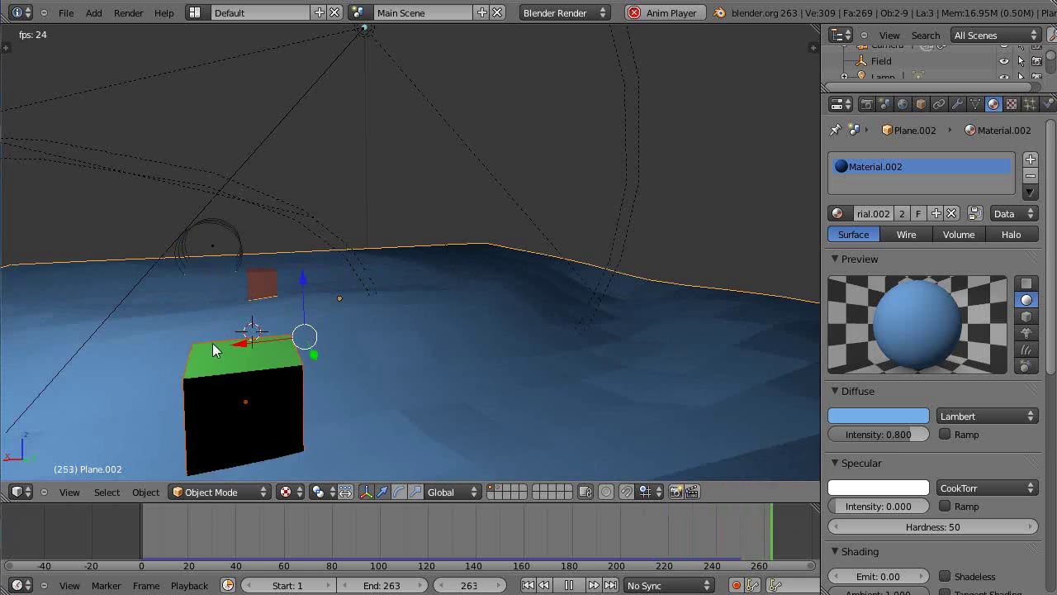
Duplicate the wind force field along the global X axis to the opposite side of the water and make its object animation single-user
right_click(222, 231)
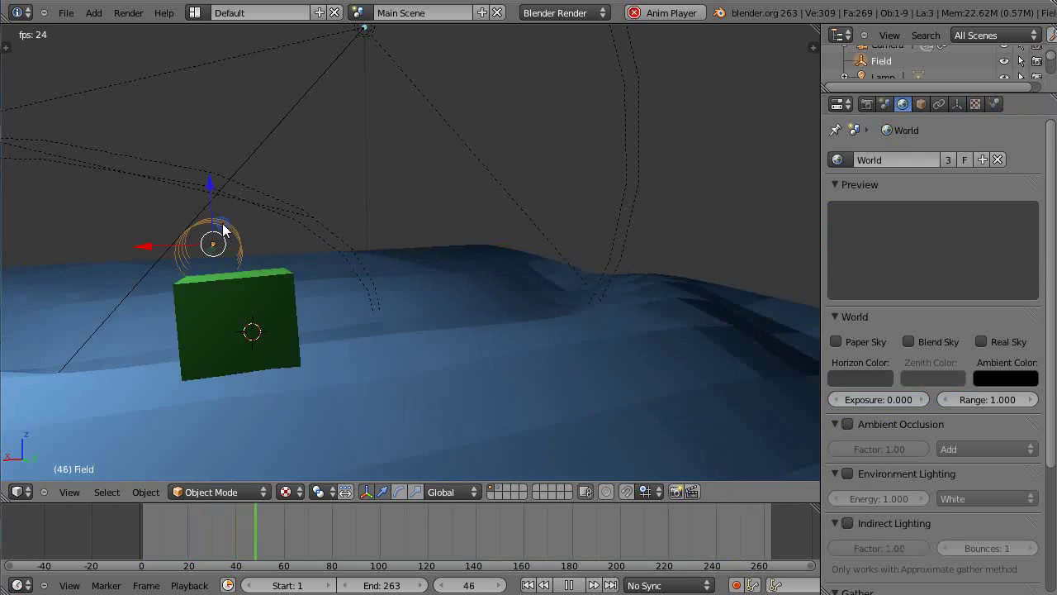
key(shift+d)
key(x)
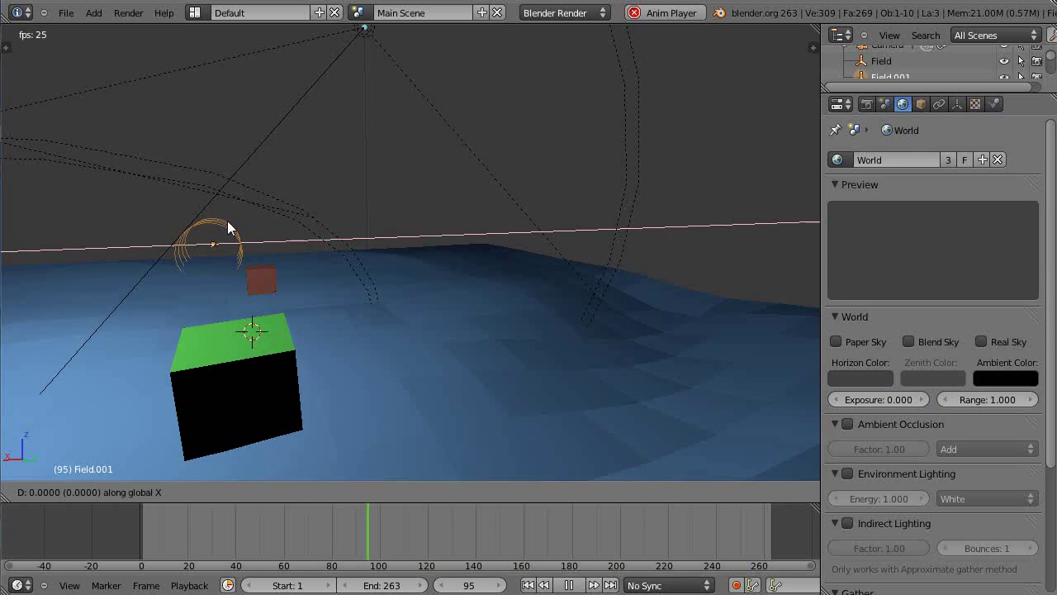
click(570, 238)
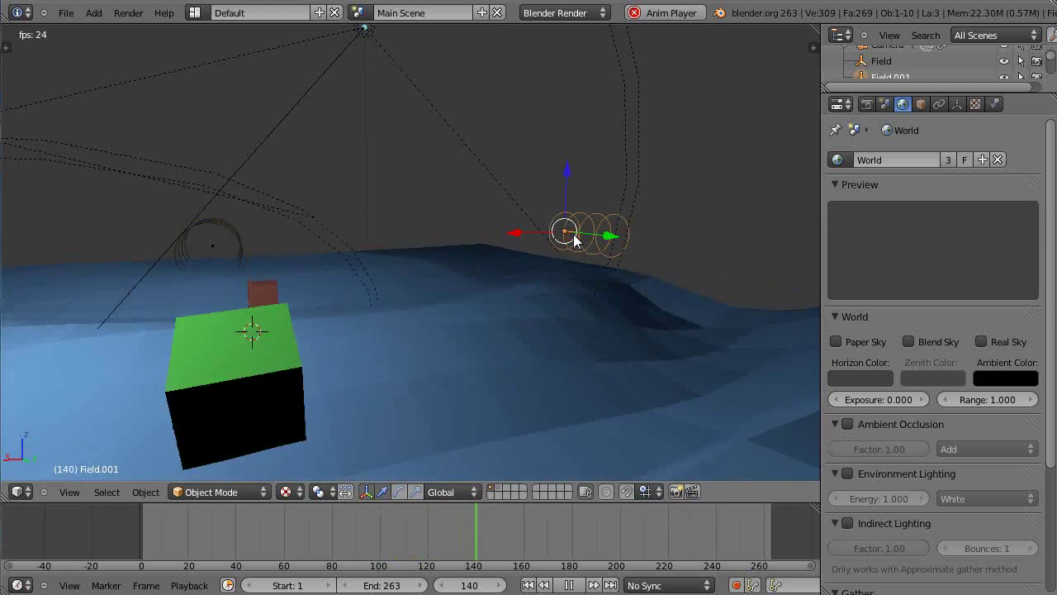
key(u)
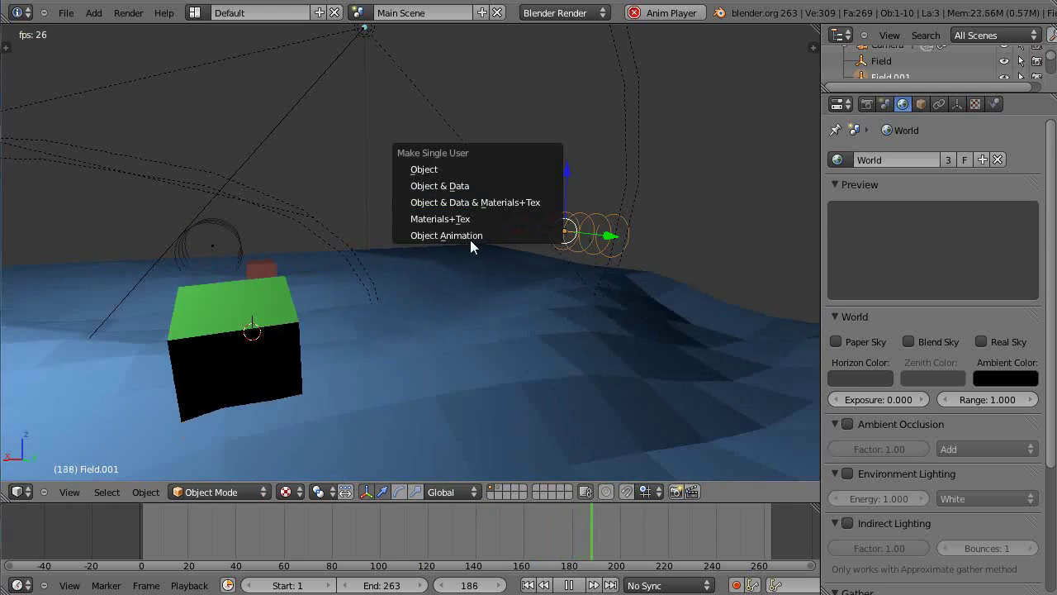
click(496, 234)
Rotate the duplicated wind field about 295 degrees around the global Z axis
key(r)
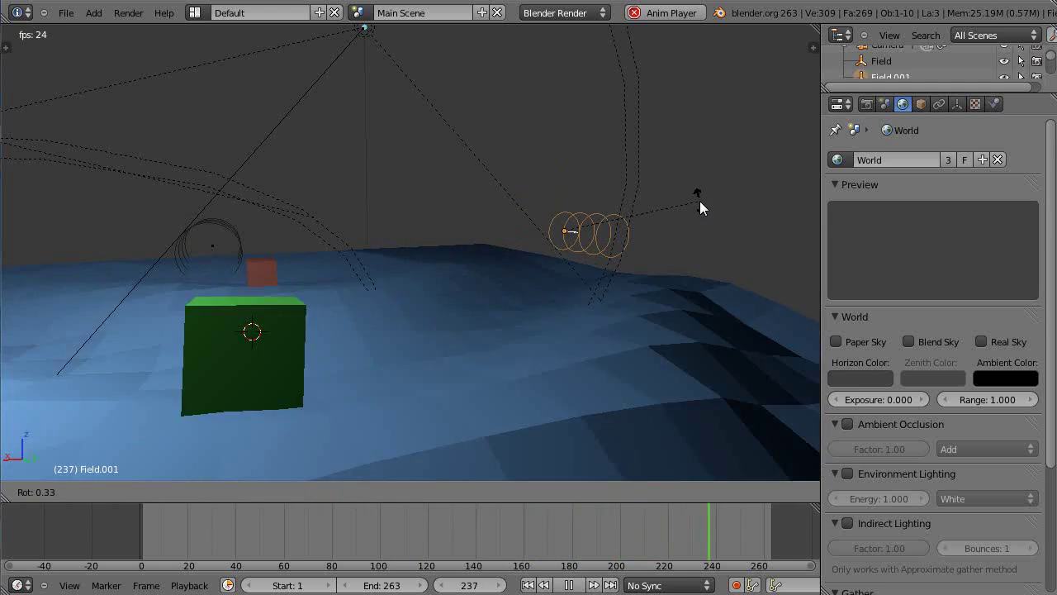
key(z)
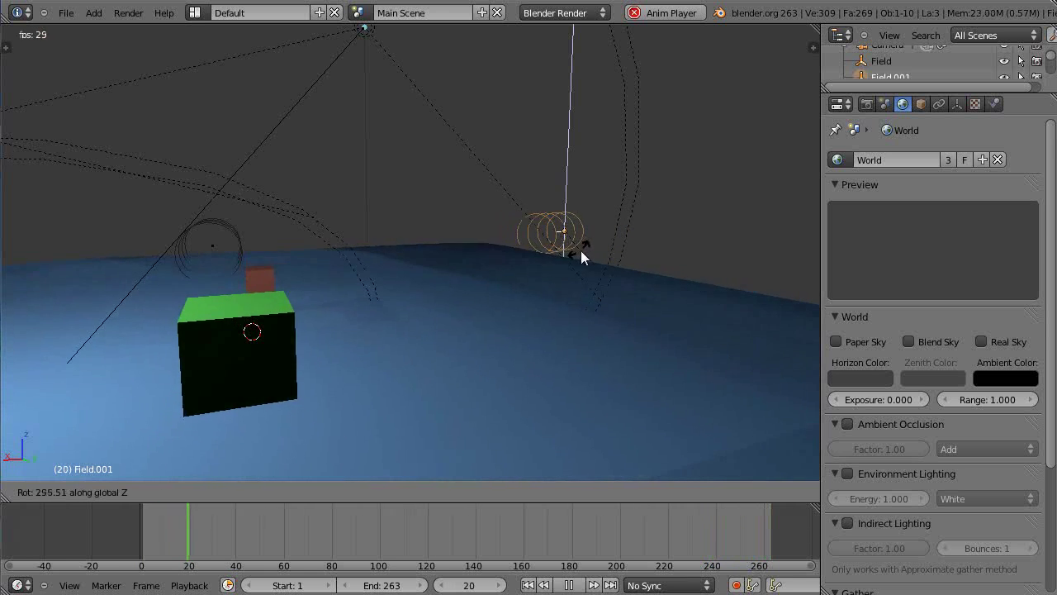
click(583, 255)
Raise the duplicated wind field's strength to 44.376 and check the wave motion around the floating cubes
middle_drag(466, 307, 480, 323)
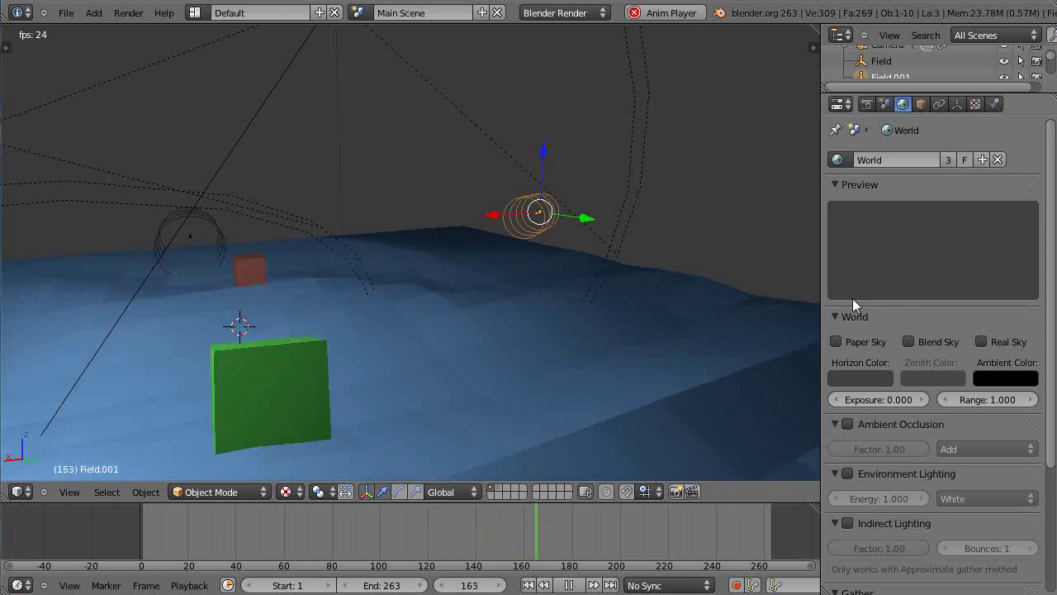
click(994, 103)
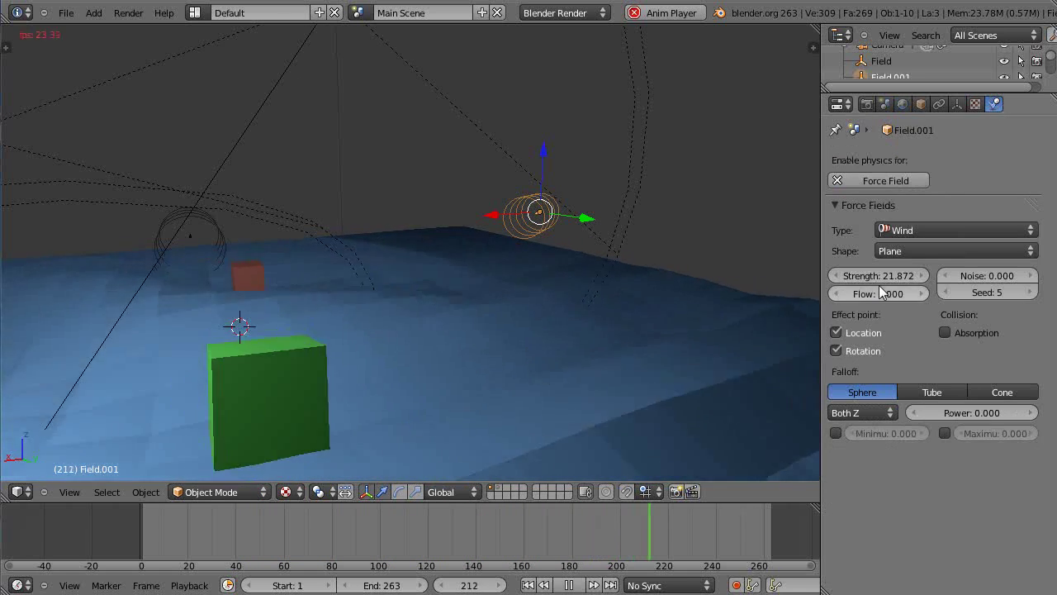
drag(859, 276, 923, 284)
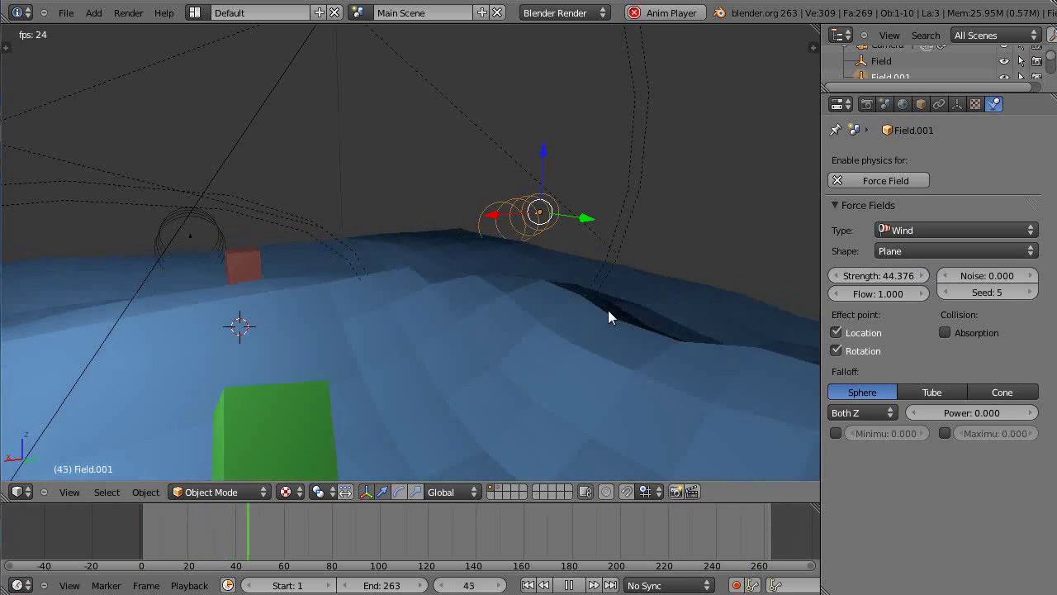
middle_drag(245, 350, 307, 420)
scroll(372, 442, up, 3)
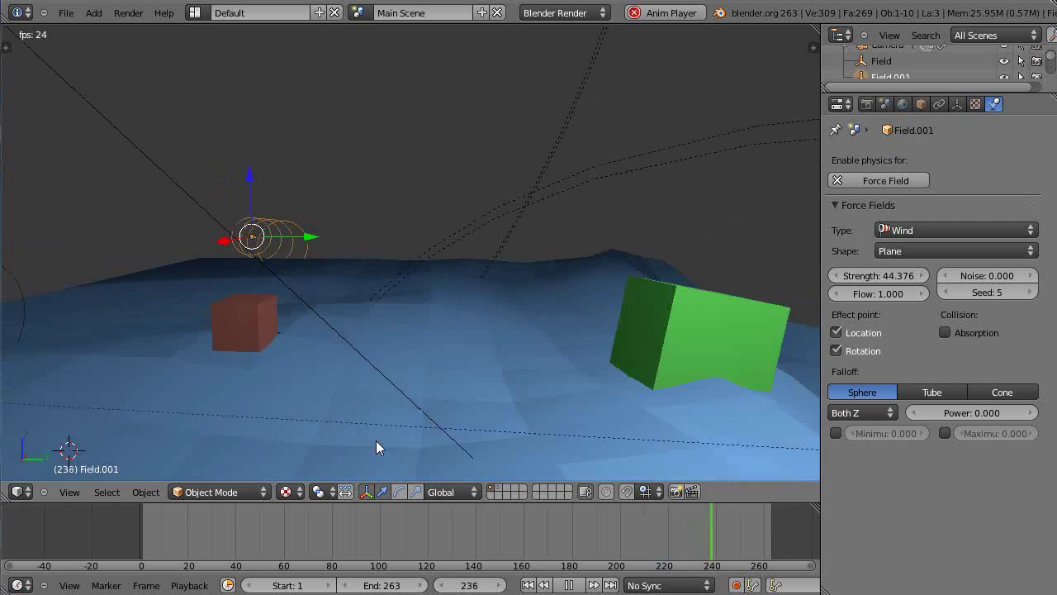
Set the duplicated wind field's strength to 28.680 and stop the playback
drag(907, 279, 845, 277)
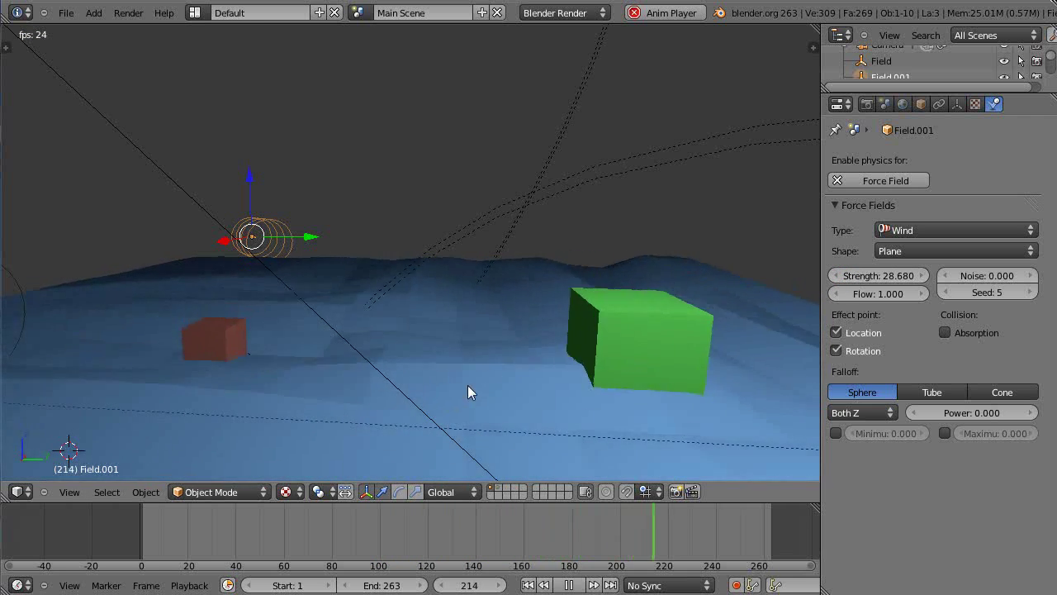
middle_drag(464, 383, 463, 380)
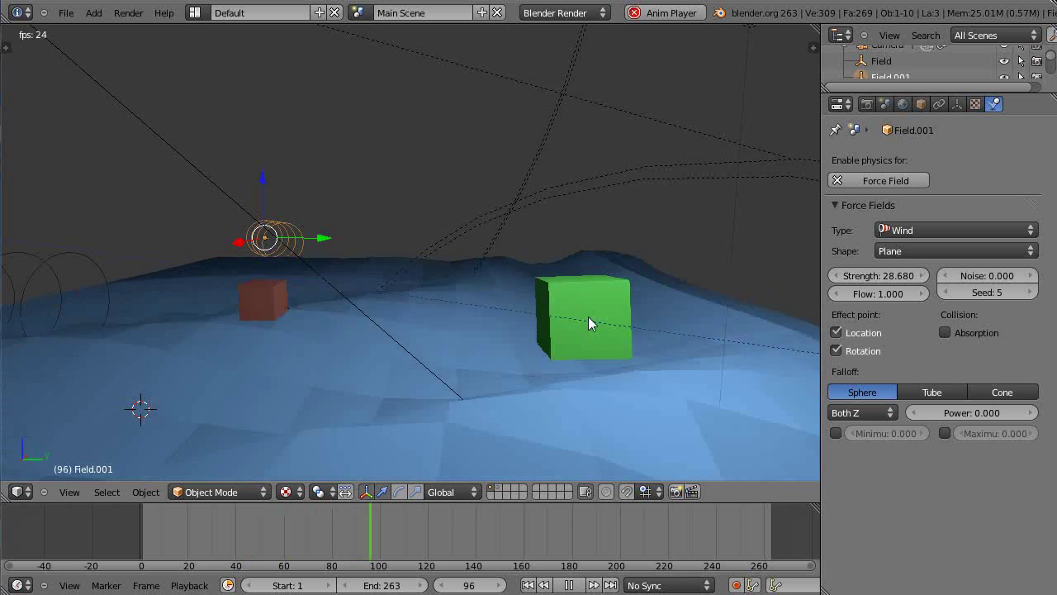
key(alt+a)
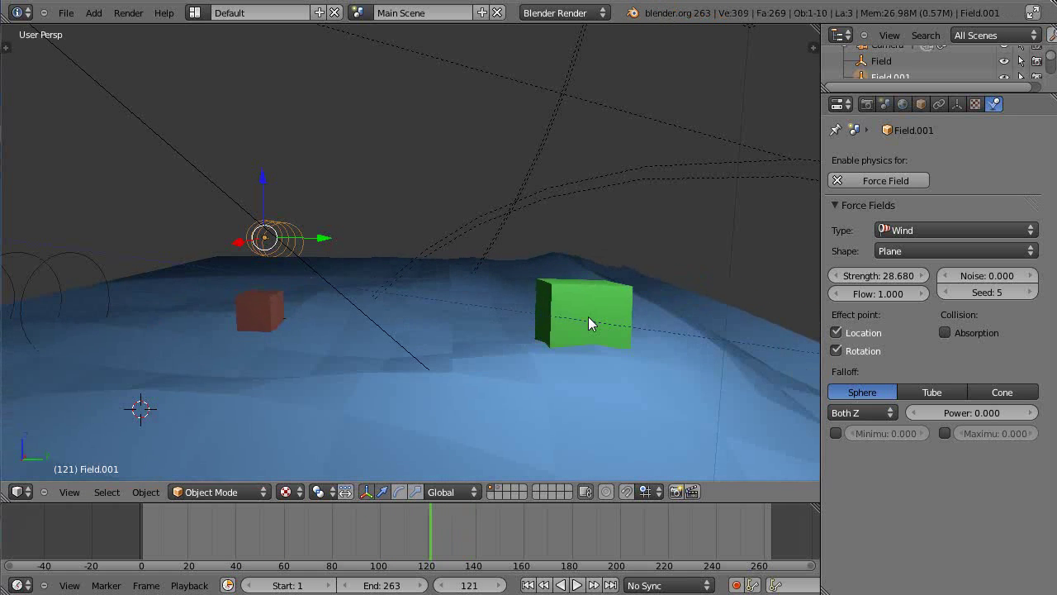
Swap the cubes' materials, assigning the red "Material" to the large cube and the green "purplecolor" to the small one
scroll(590, 318, up, 2)
middle_drag(595, 326, 565, 328)
right_click(578, 330)
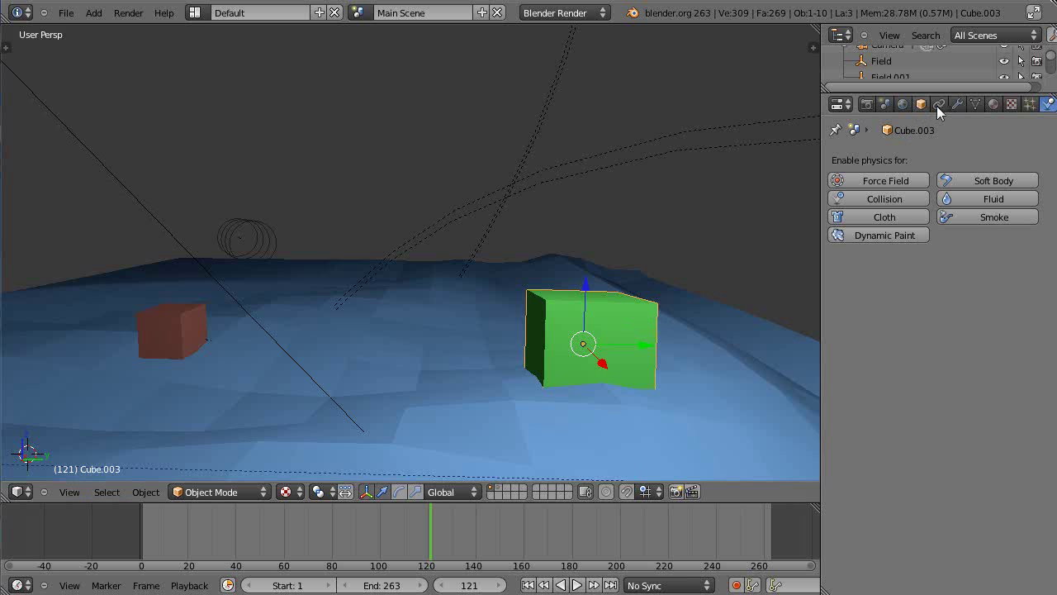
click(993, 104)
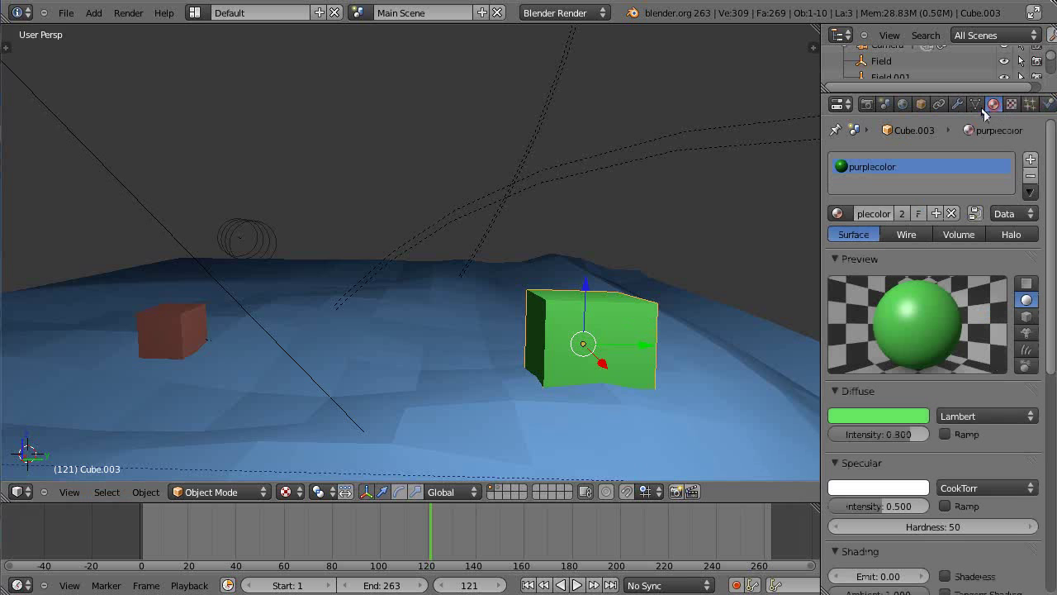
click(837, 213)
click(836, 238)
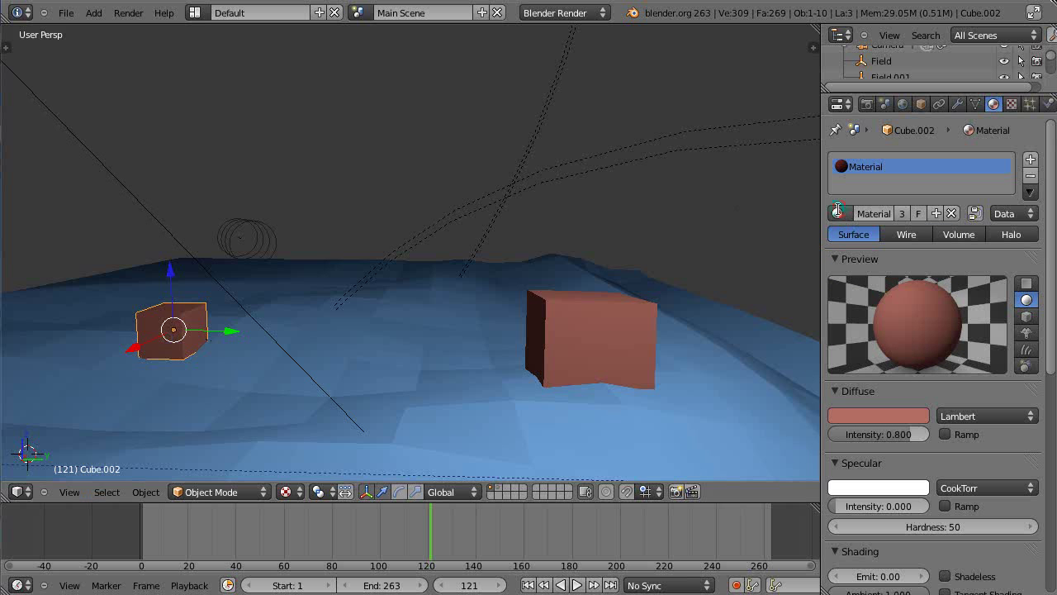
click(838, 213)
click(838, 287)
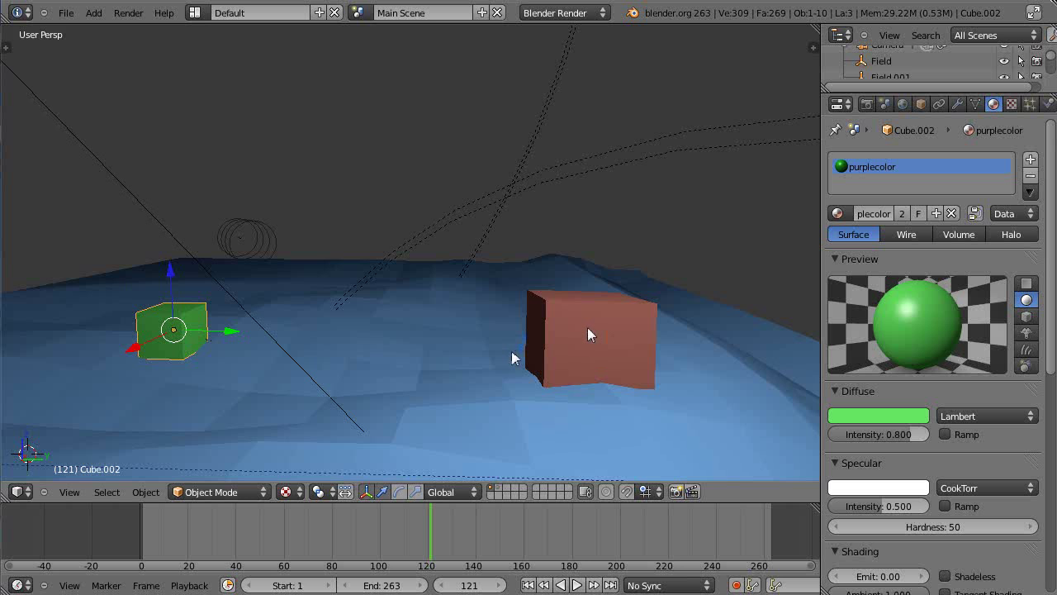
Scale the large red cube along the global Y axis to about twice its length
right_click(610, 332)
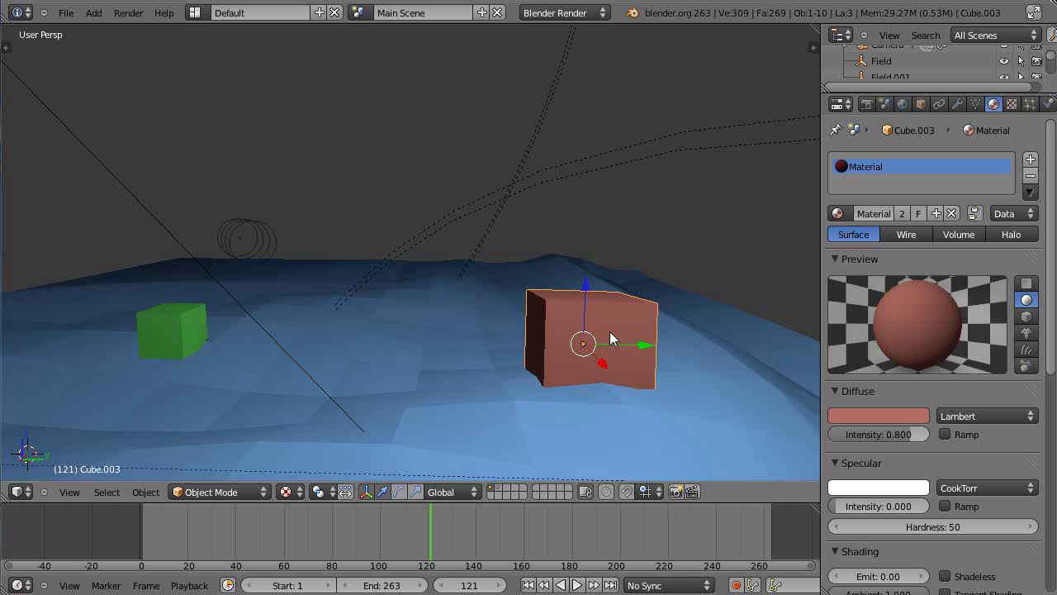
key(s)
key(y)
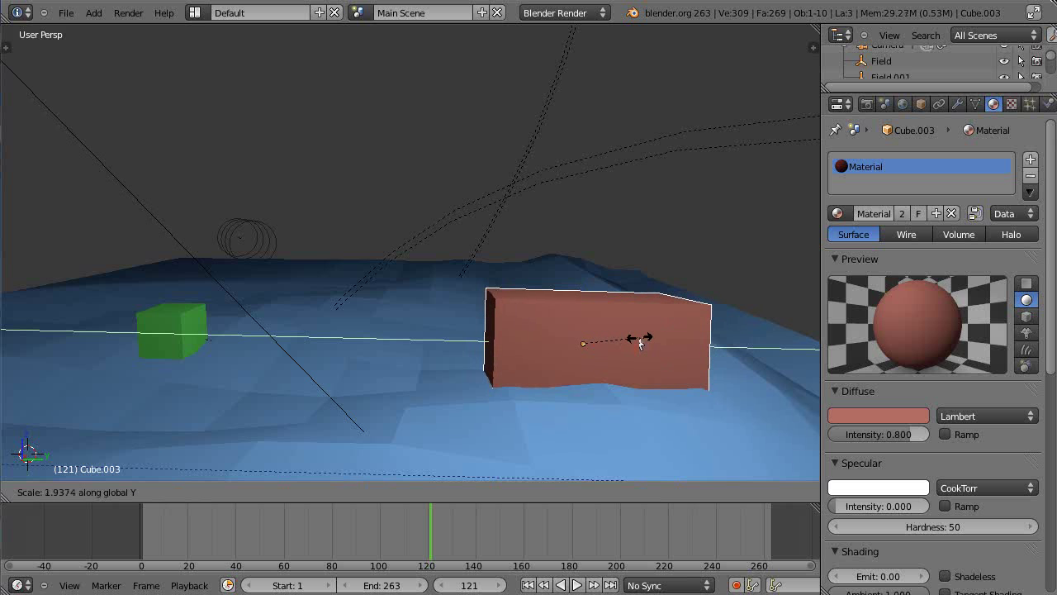
click(643, 344)
Add a Multiresolution modifier to the stretched red cube and subdivide it twice with Catmull-Clark
click(1049, 103)
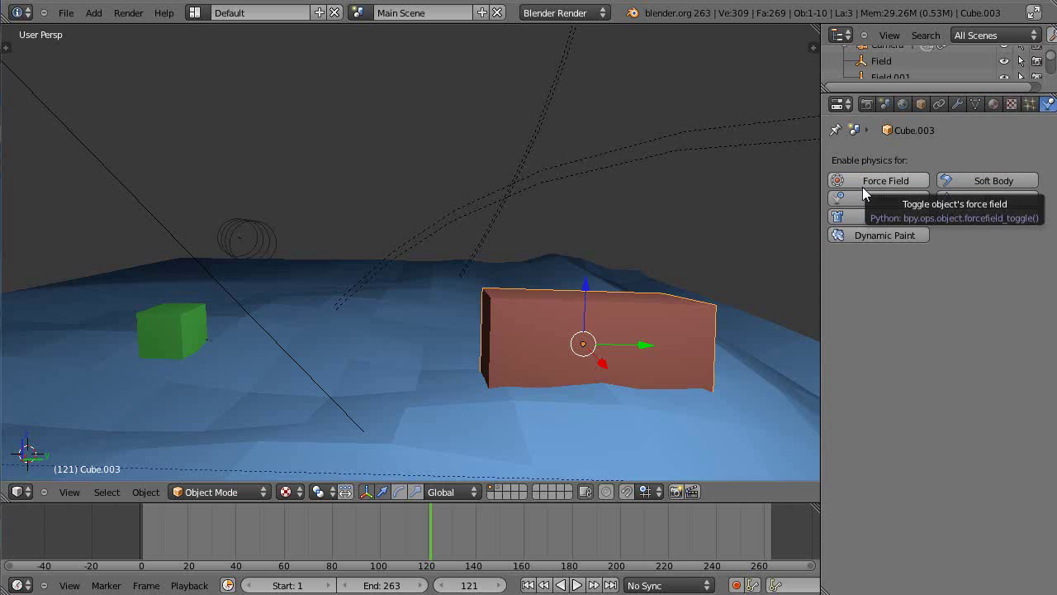
middle_drag(680, 266, 669, 306)
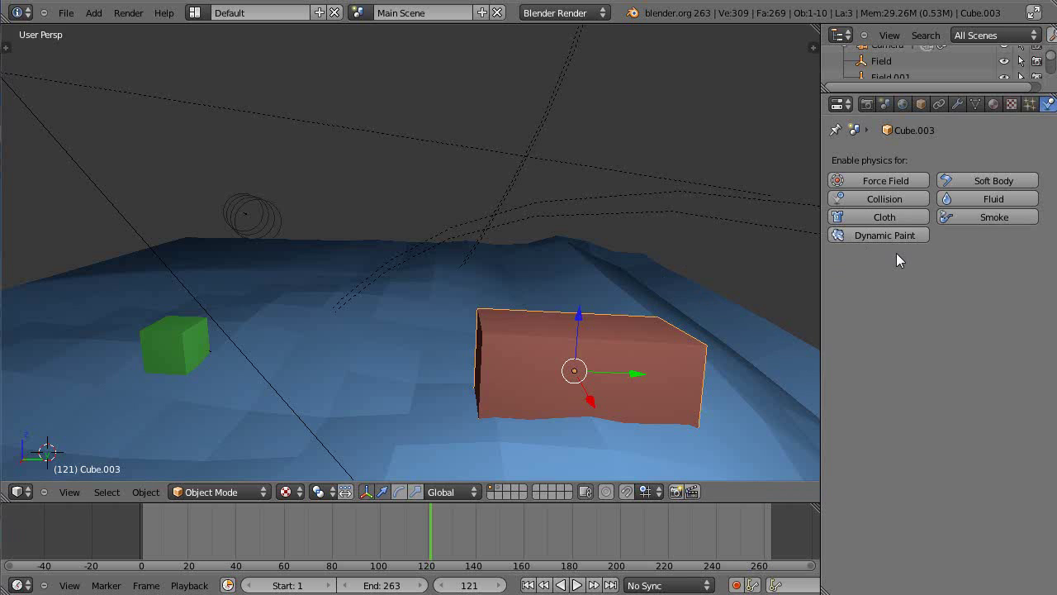
click(956, 104)
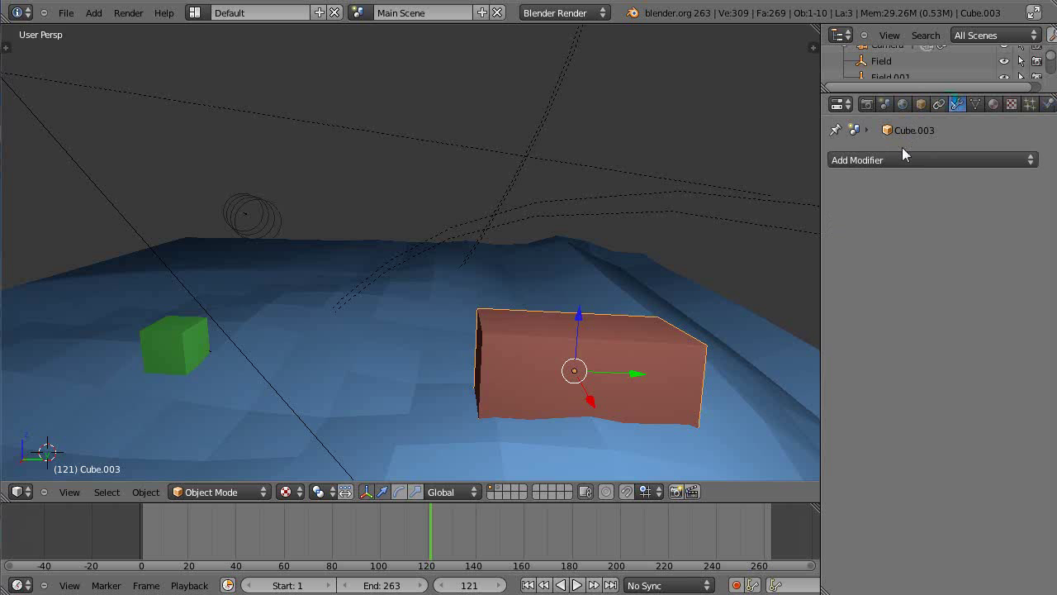
click(902, 158)
click(660, 341)
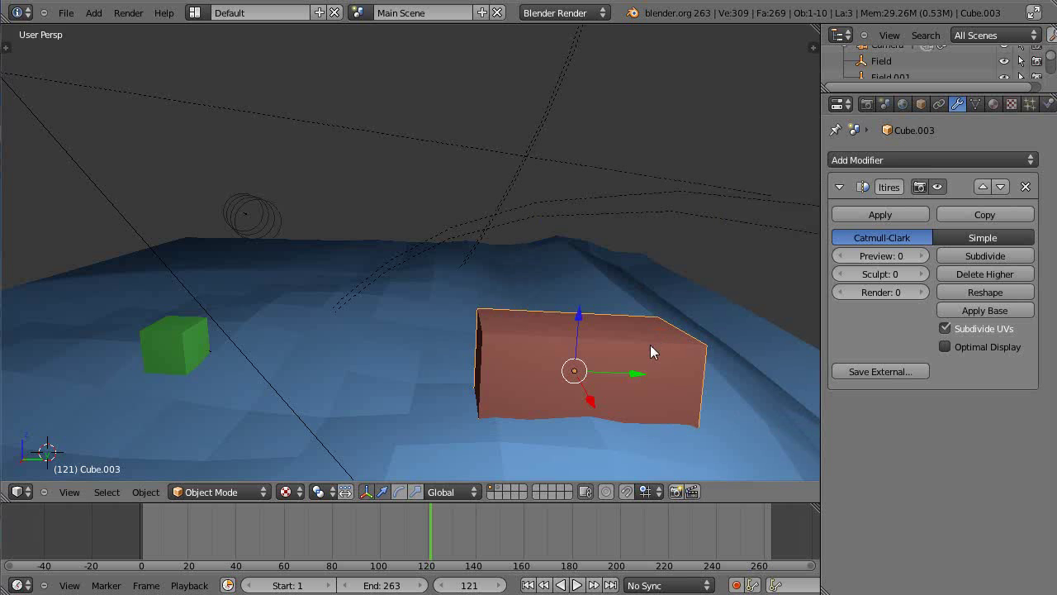
click(972, 255)
click(972, 255)
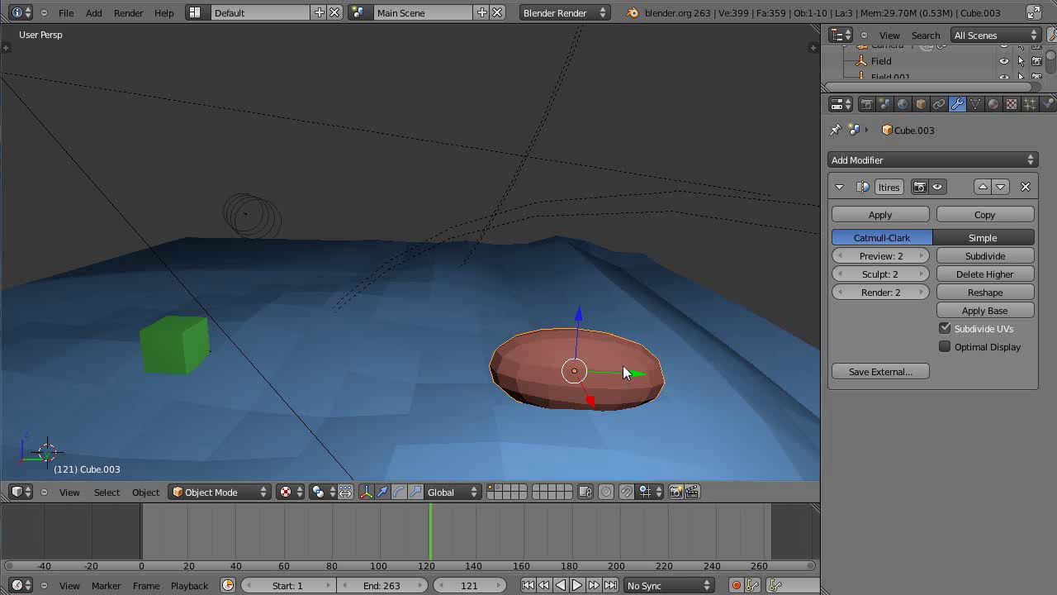
Apply the Multiresolution modifier to the red object and subdivide a single face on its upper side once in Edit Mode
click(880, 216)
key(Tab)
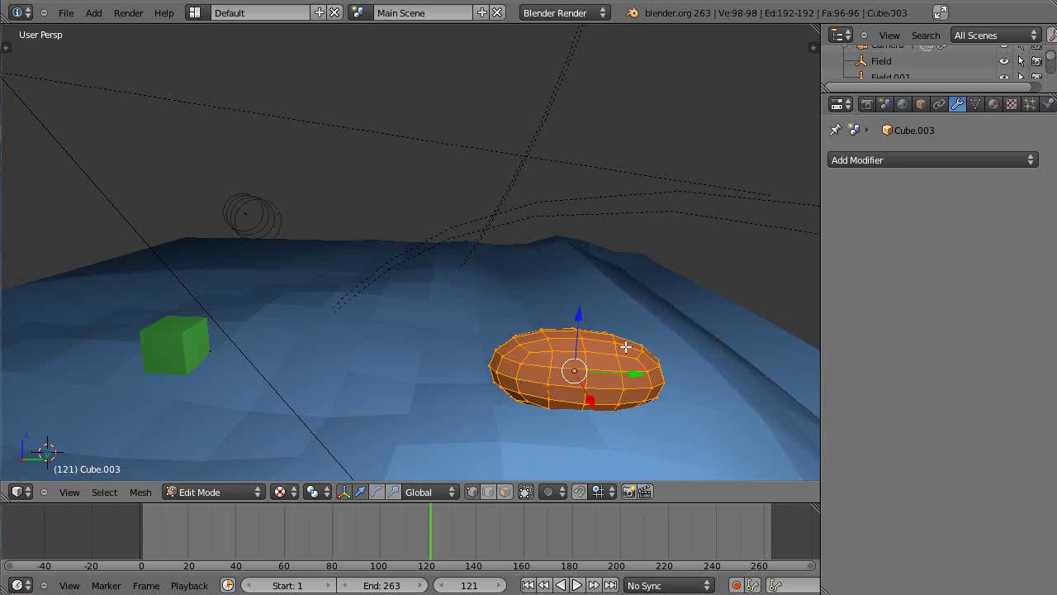
middle_drag(630, 350, 579, 373)
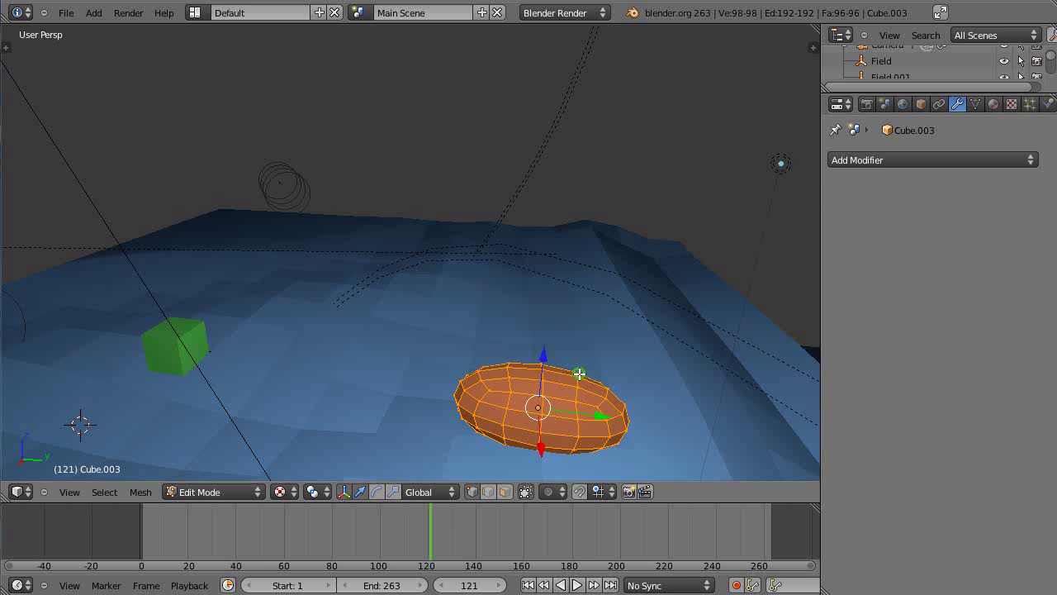
key(KP_Decimal)
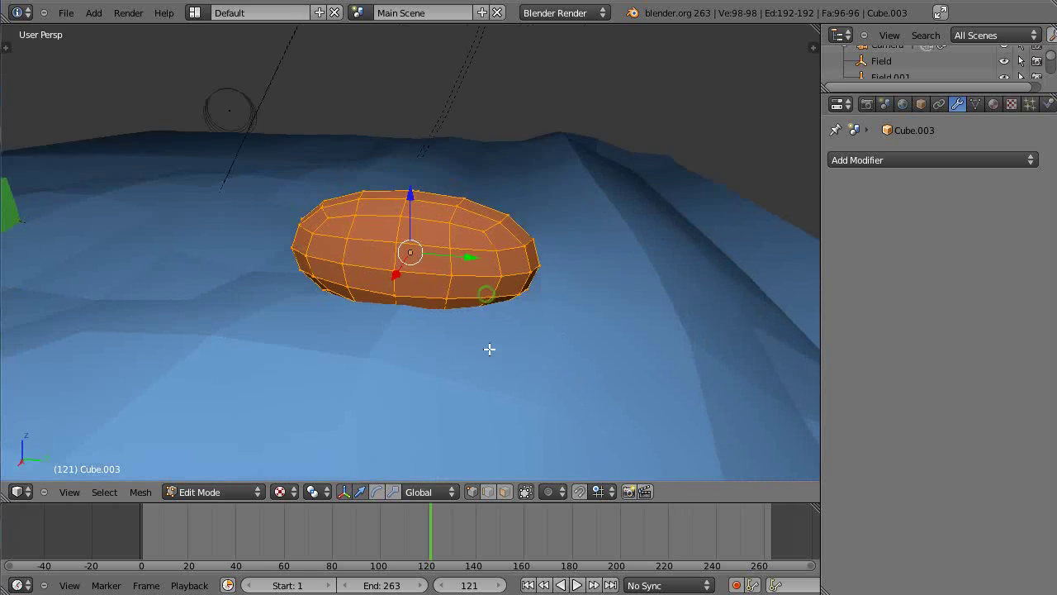
middle_drag(487, 299, 498, 372)
scroll(487, 314, up, 4)
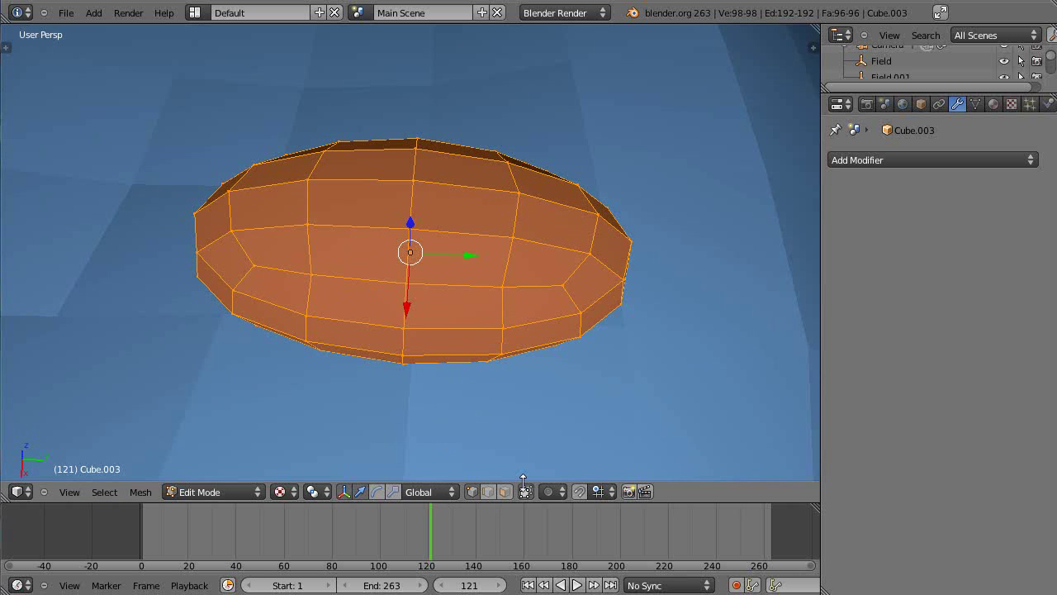
right_click(483, 171)
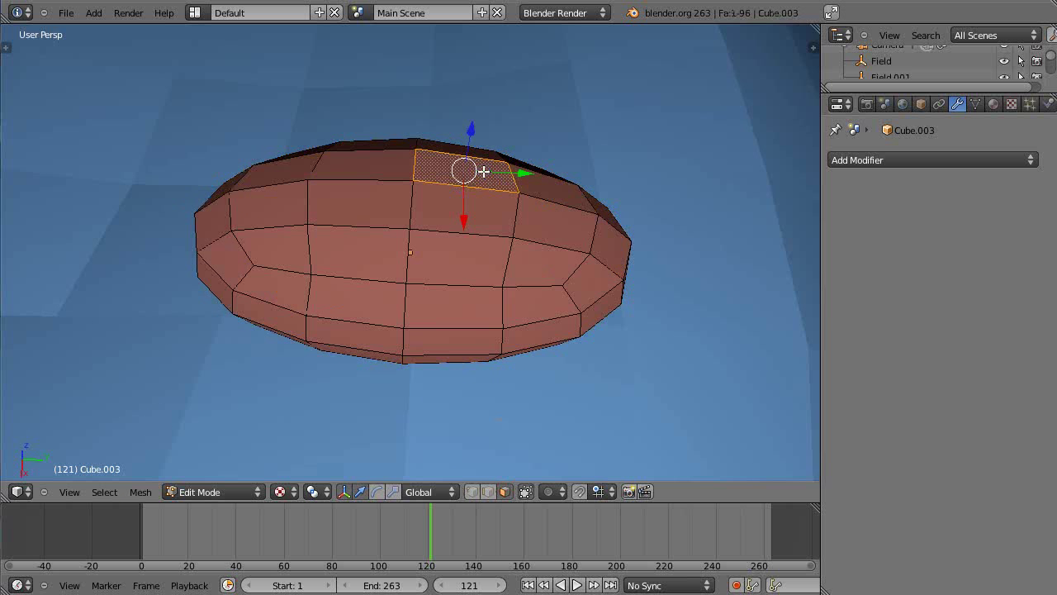
key(w)
click(483, 172)
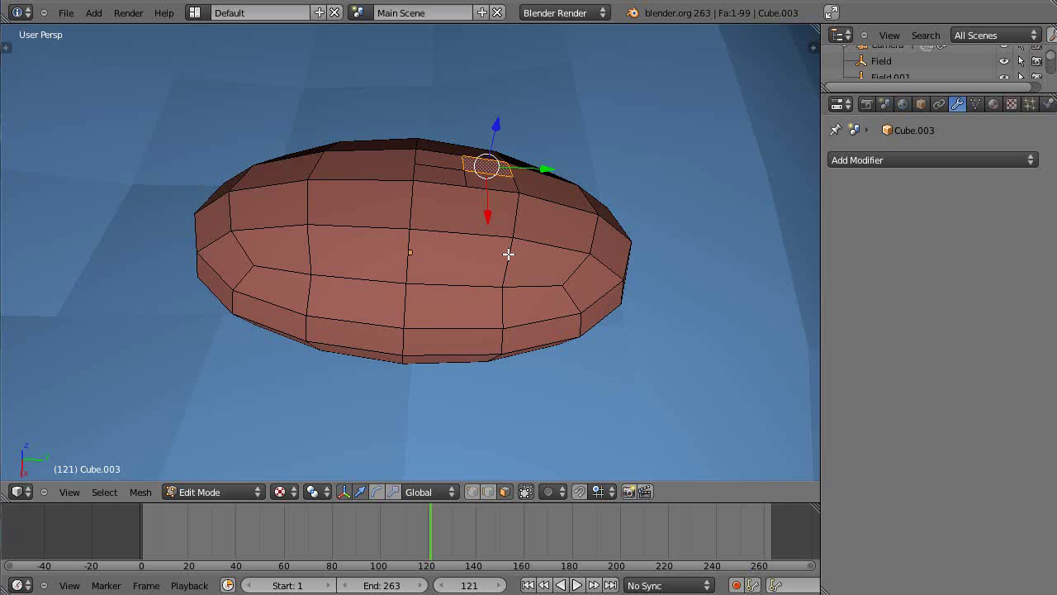
Extrude the small subdivided face on the red hull's upper side upward into a tall, thin mast and return to Object Mode
scroll(508, 254, up, 3)
scroll(507, 253, down, 5)
middle_drag(492, 280, 498, 239)
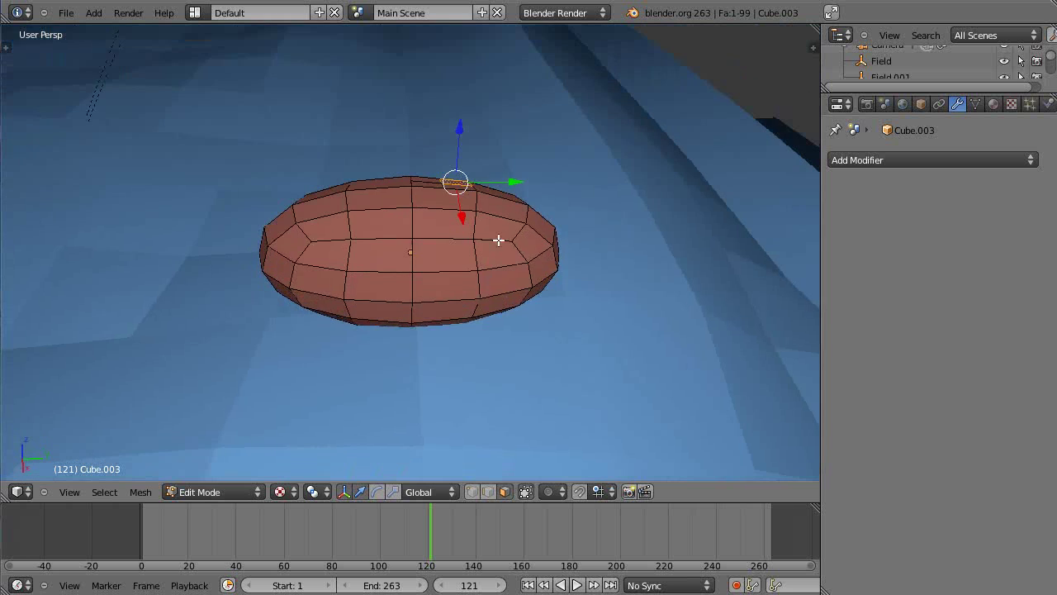
scroll(497, 232, up, 3)
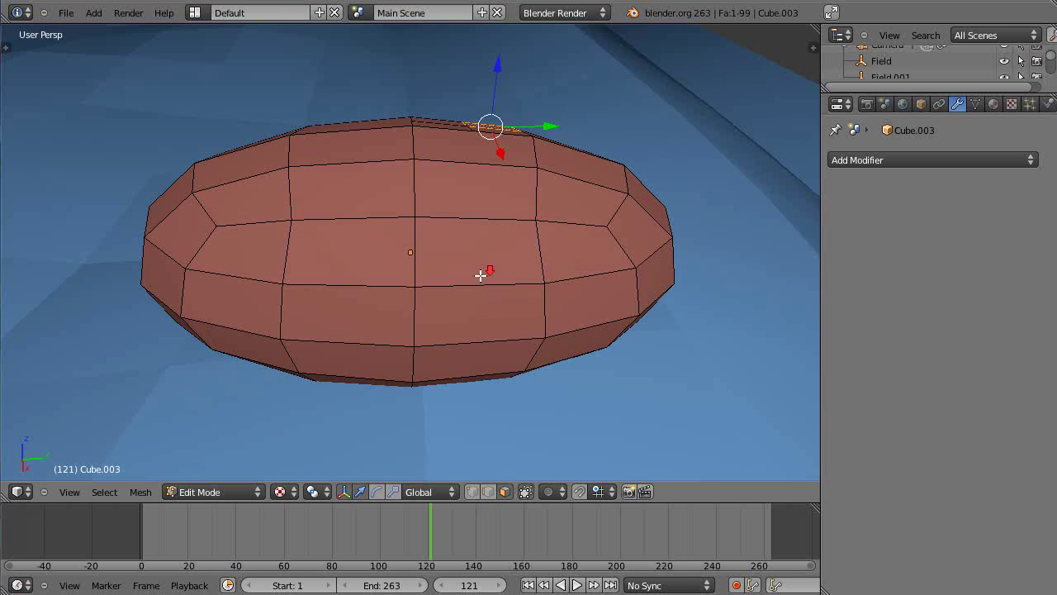
scroll(481, 275, down, 5)
middle_drag(481, 306, 477, 269)
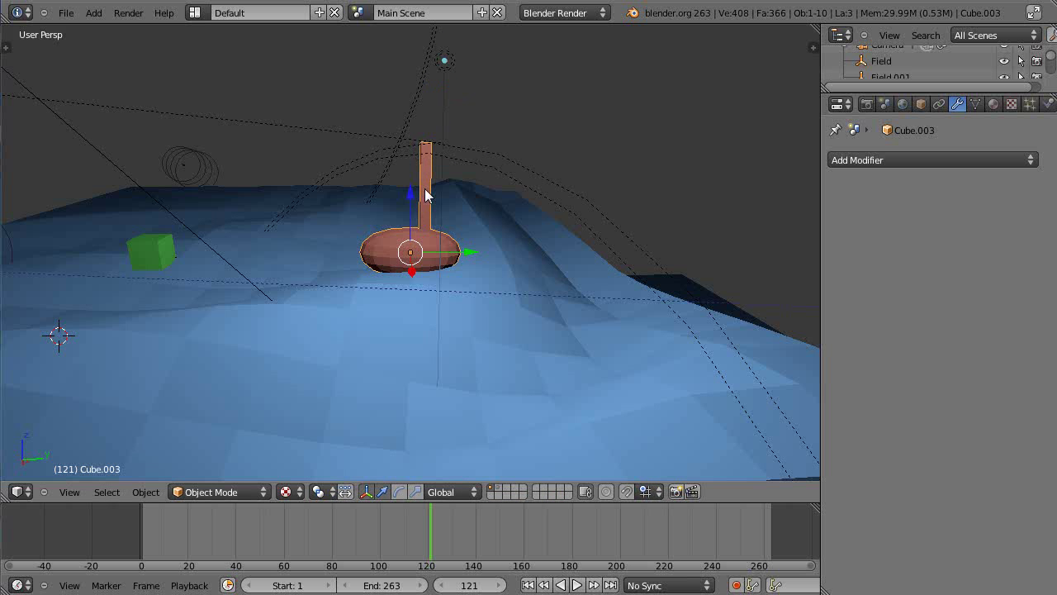
Select the water plane and play the animation, examining how the red hull and mast move on the waves from several angles
middle_drag(405, 307, 365, 333)
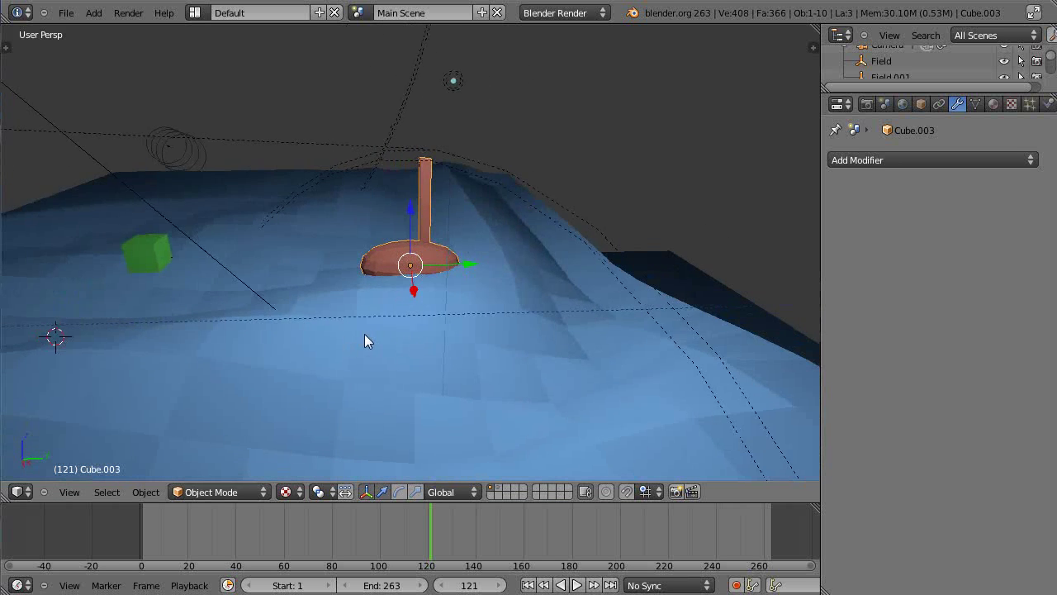
right_click(244, 302)
key(KP_Decimal)
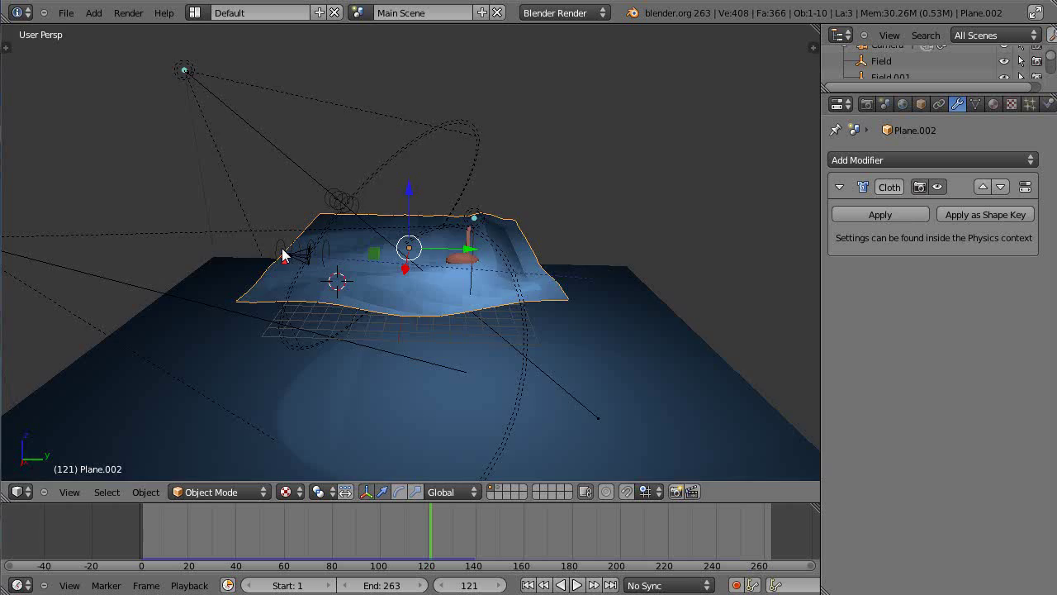
scroll(283, 254, up, 5)
scroll(402, 332, down, 3)
middle_drag(433, 325, 408, 384)
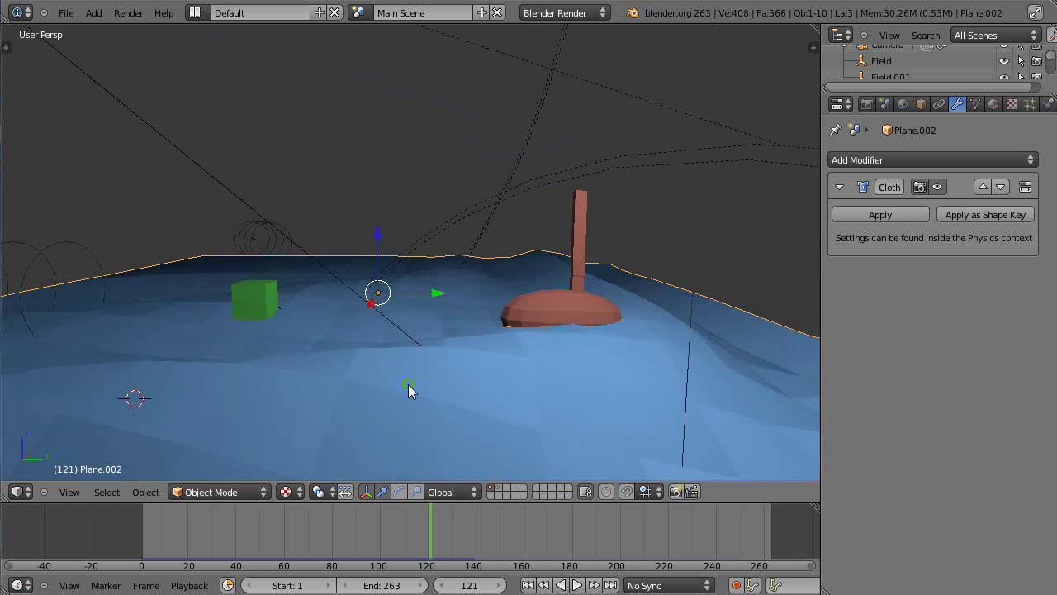
key(alt+a)
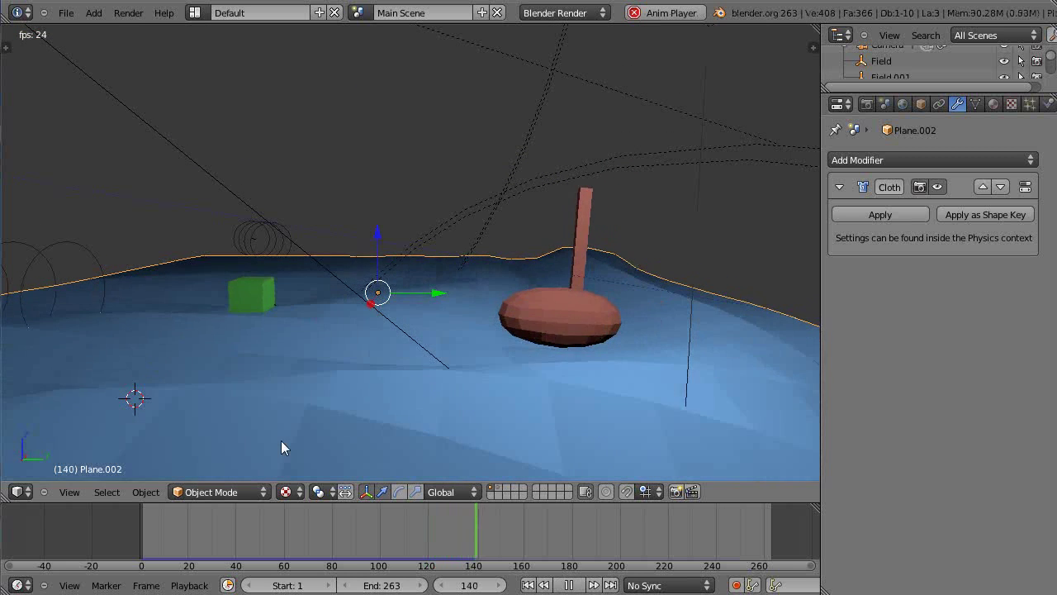
scroll(641, 430, up, 4)
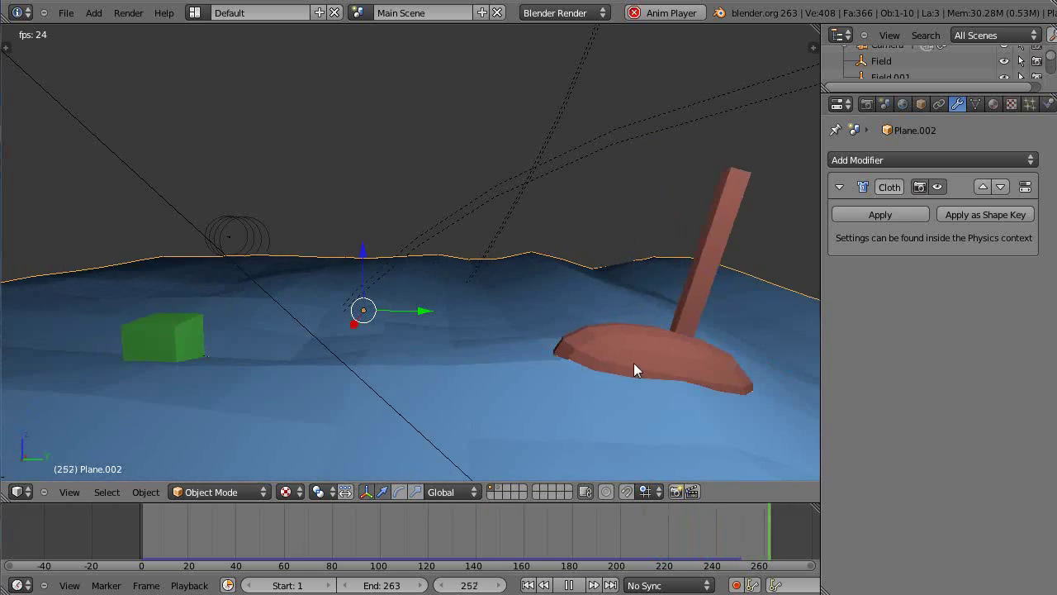
middle_drag(552, 402, 463, 417)
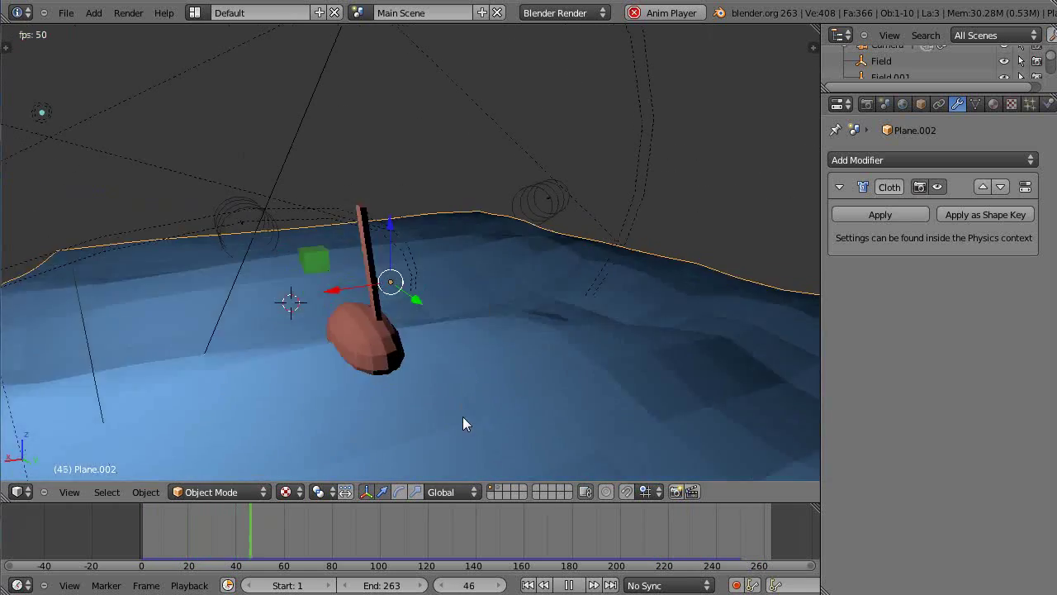
middle_drag(522, 400, 477, 400)
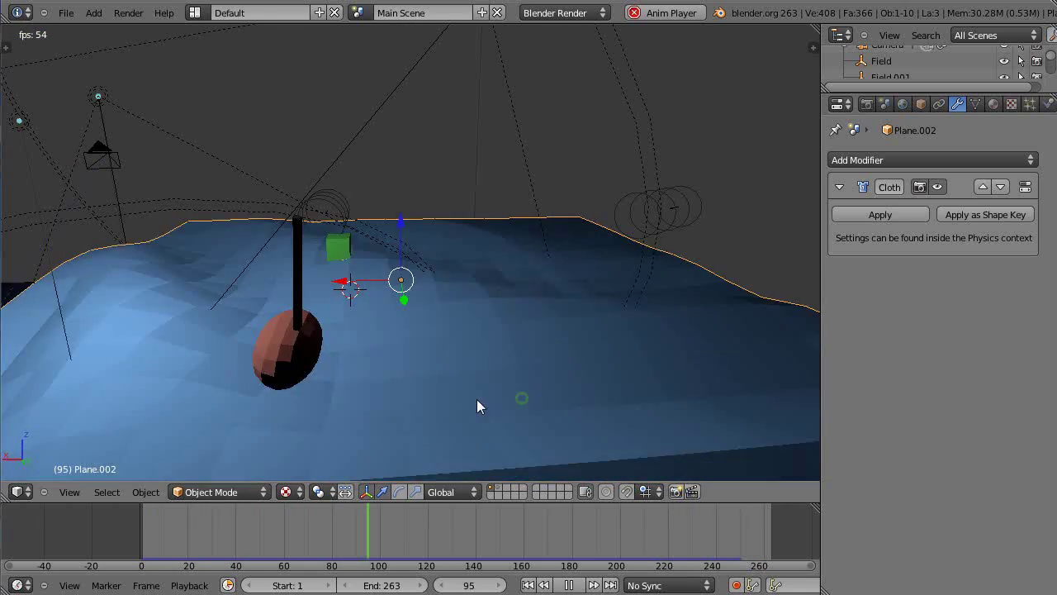
middle_drag(397, 375, 449, 380)
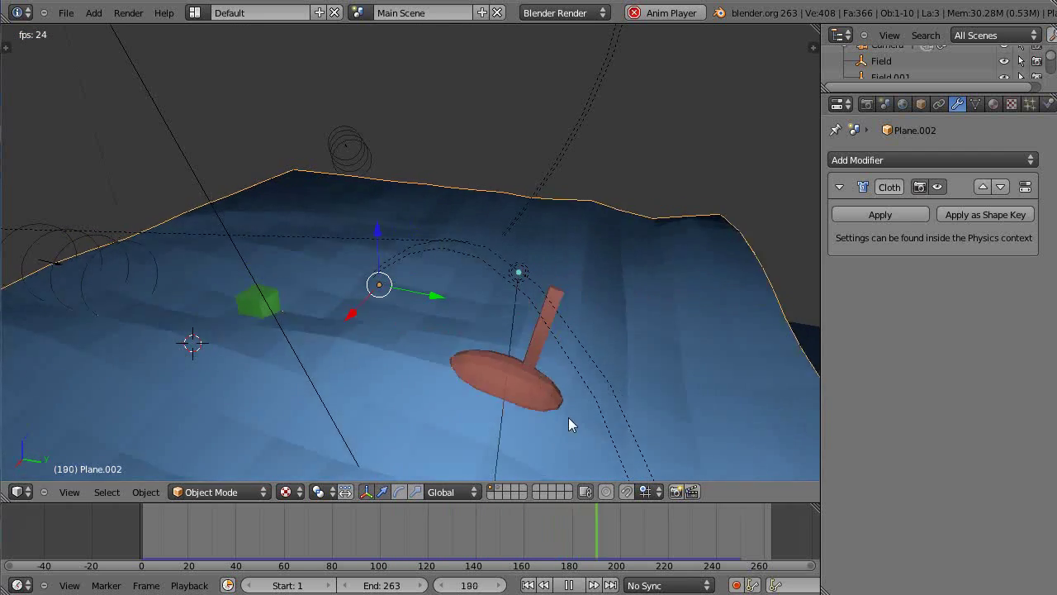